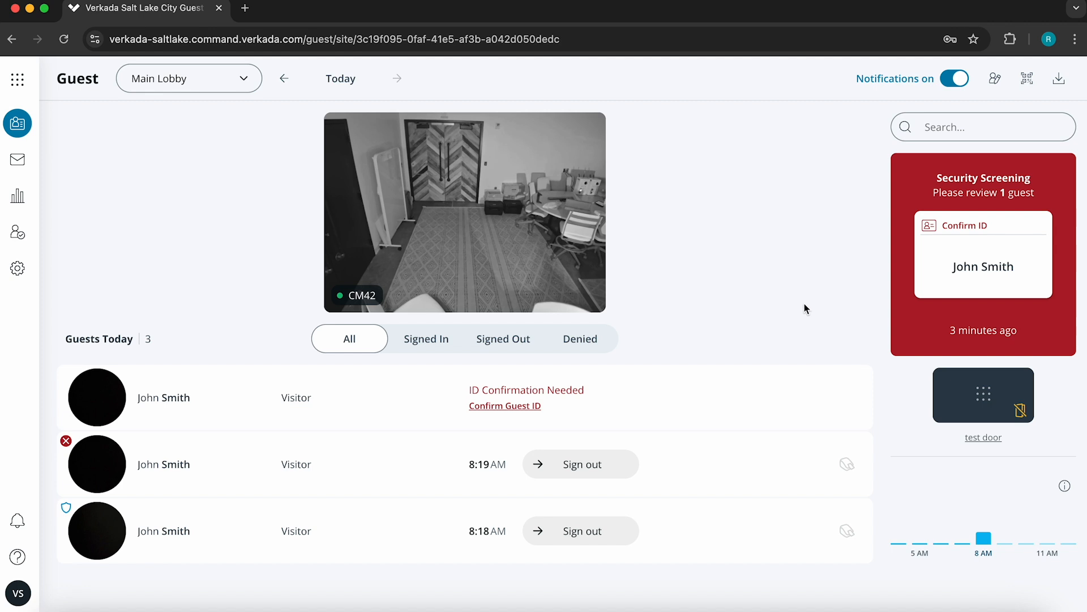
- Review the organization's Security & Data guest settings and turn on Hide Incomplete Records for the Main Lobby site
click(17, 269)
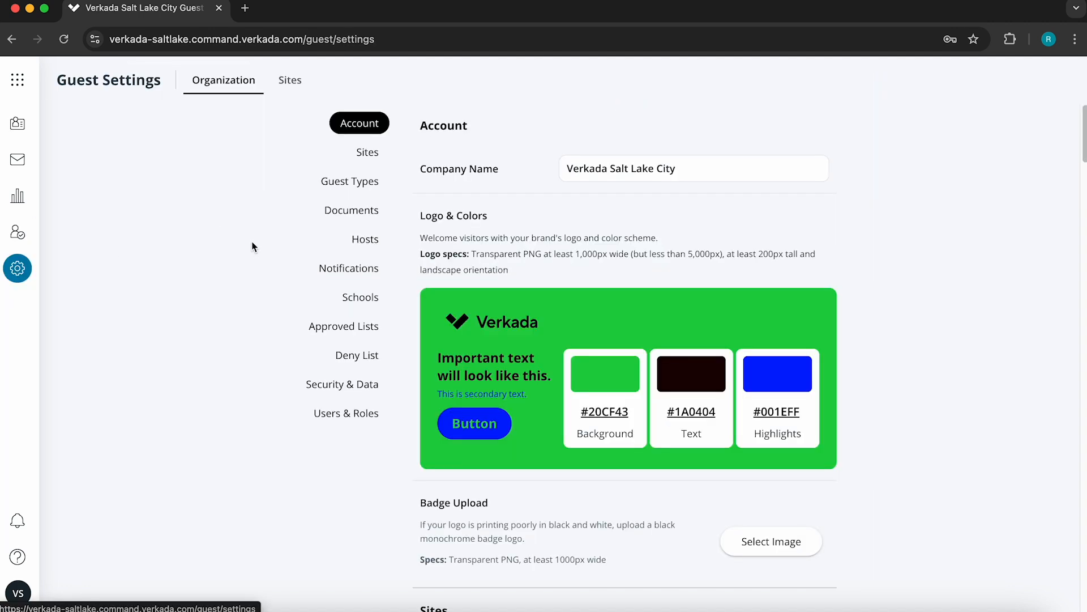
click(354, 385)
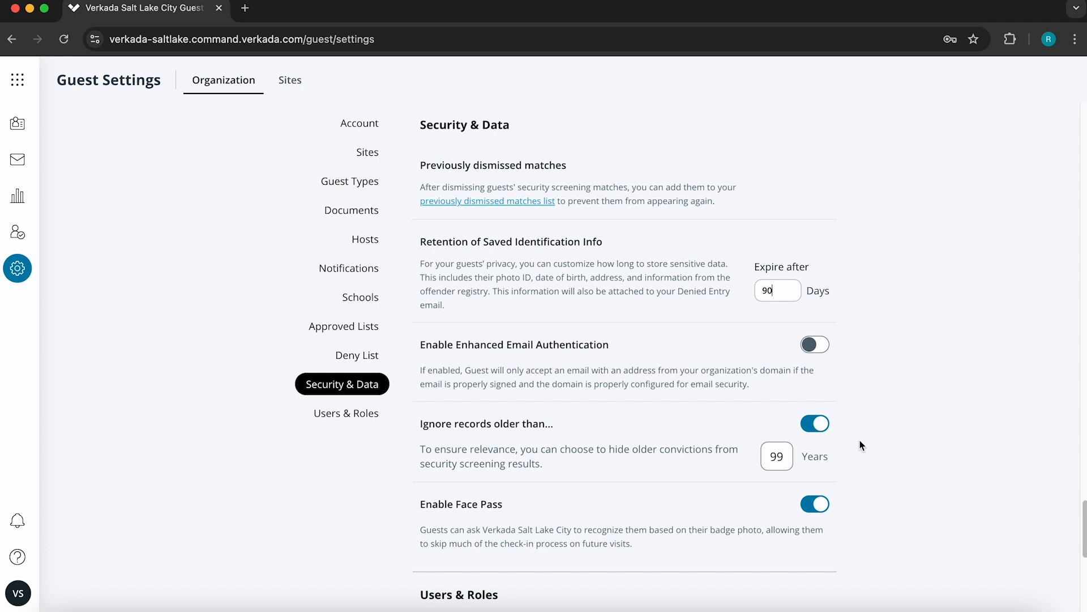
click(290, 84)
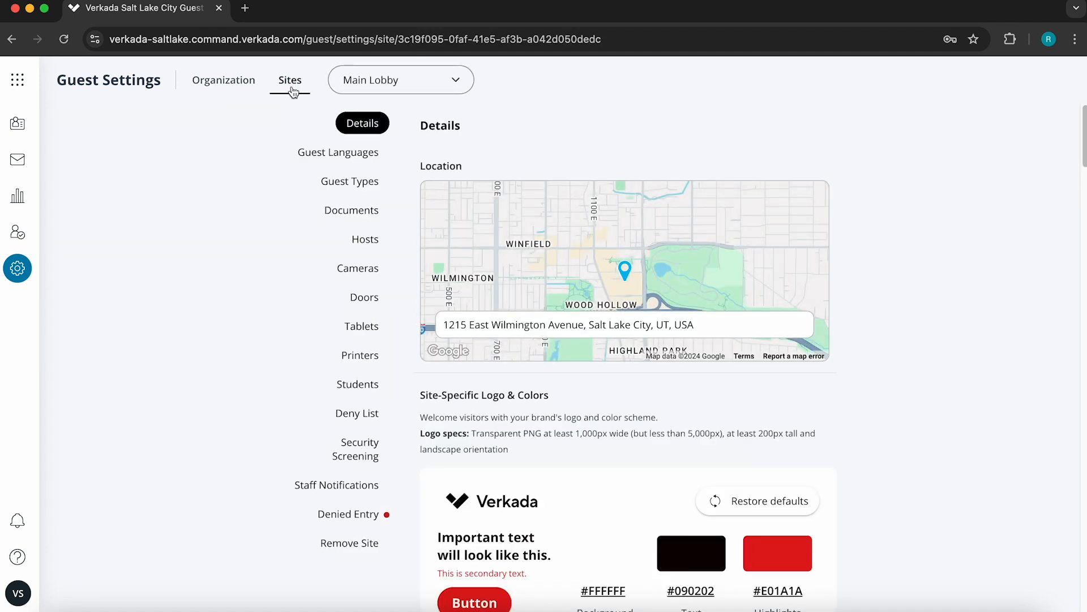
click(347, 447)
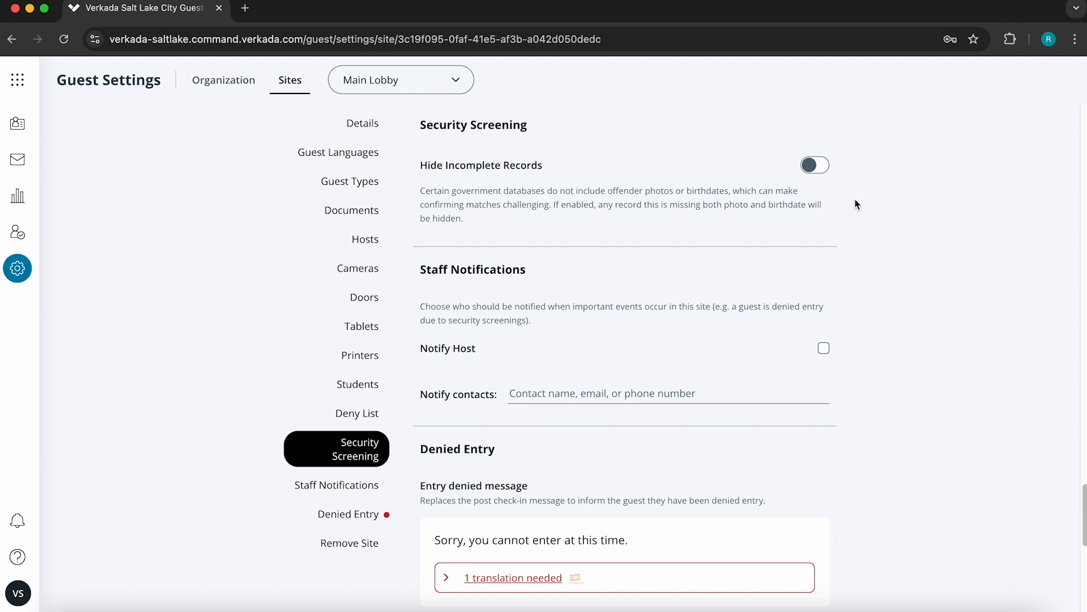
click(827, 169)
- Add Sex Offender Registries to the Security Screening check-in step of Main Lobby's Visitor guest type and save the changes
click(368, 184)
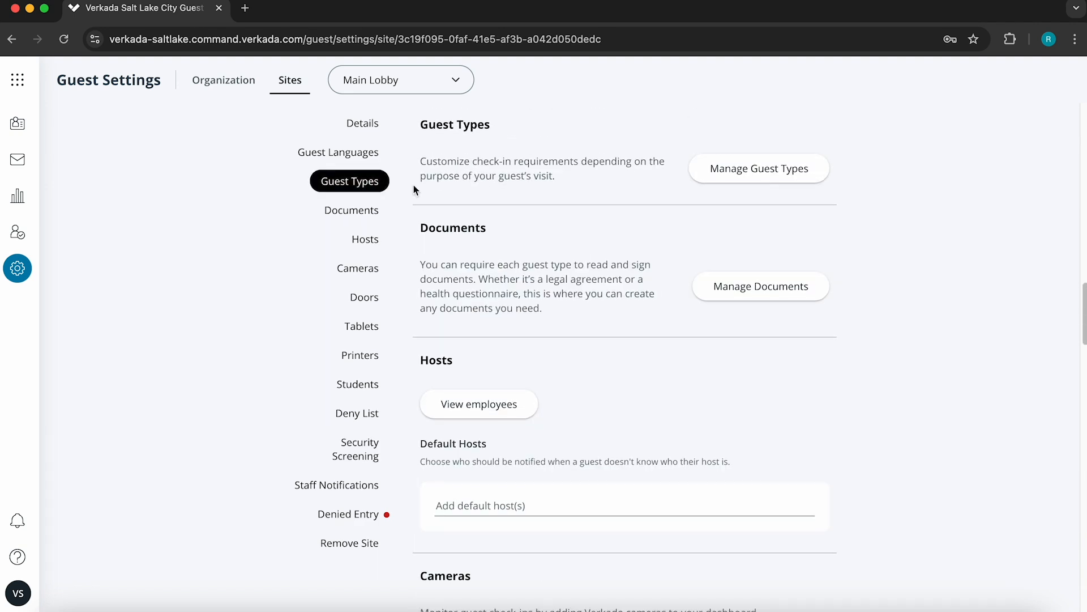
click(712, 177)
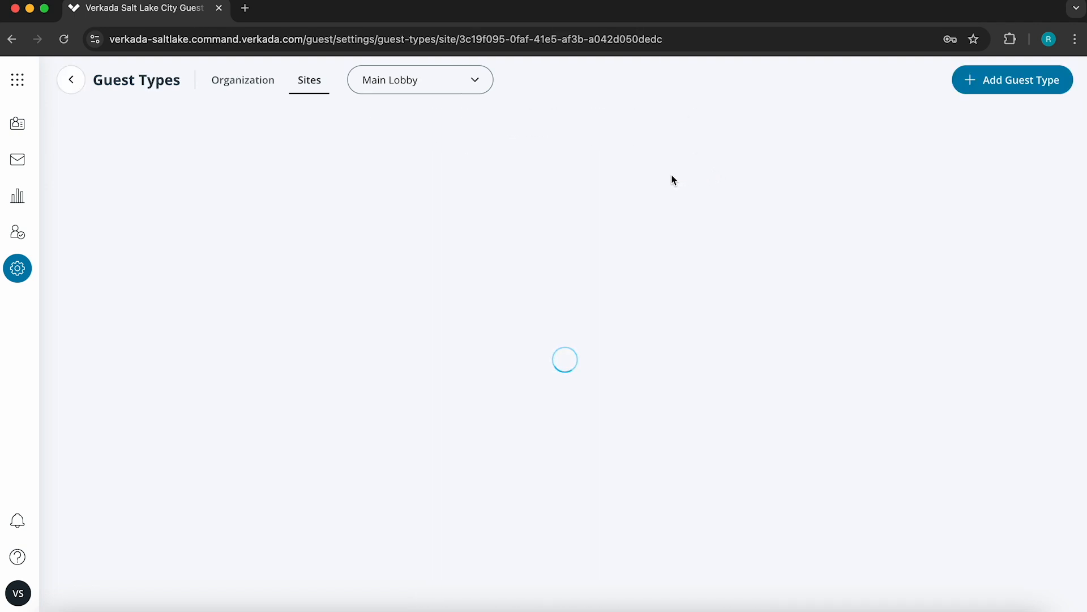
click(831, 176)
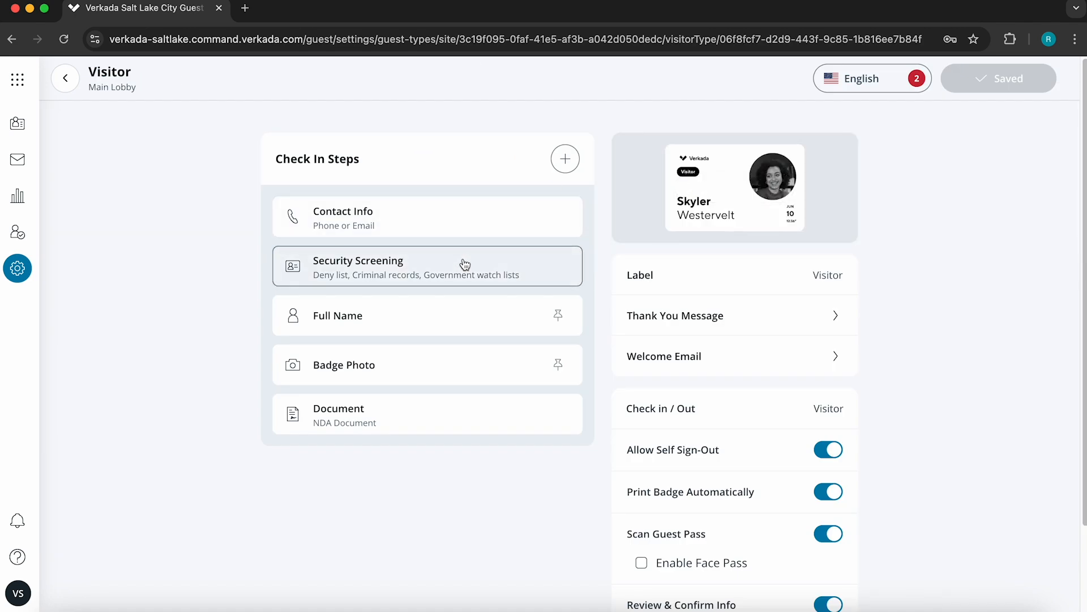
click(562, 163)
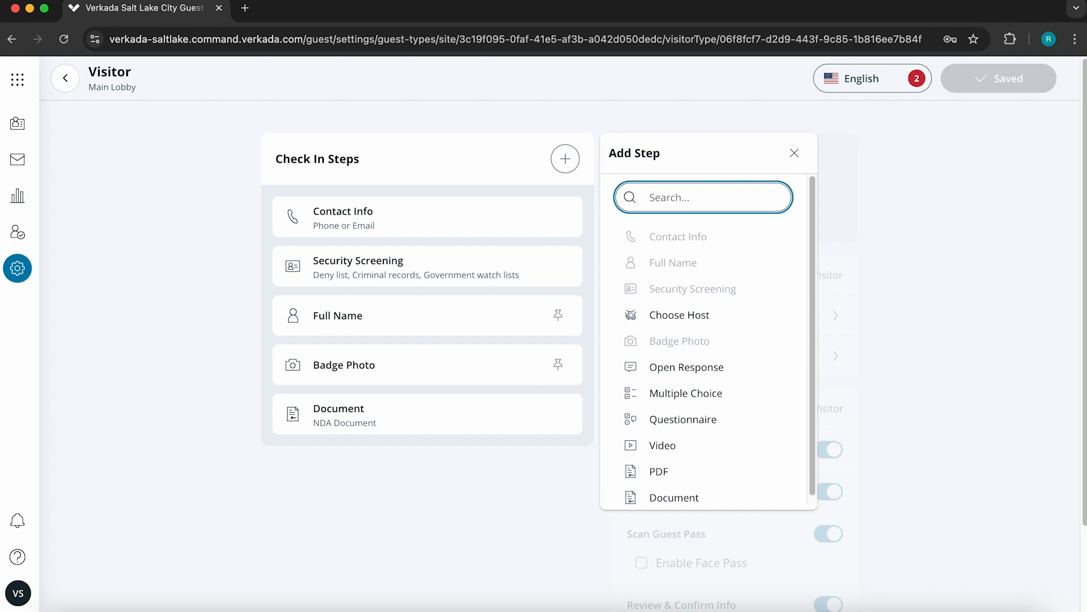
click(519, 262)
click(518, 262)
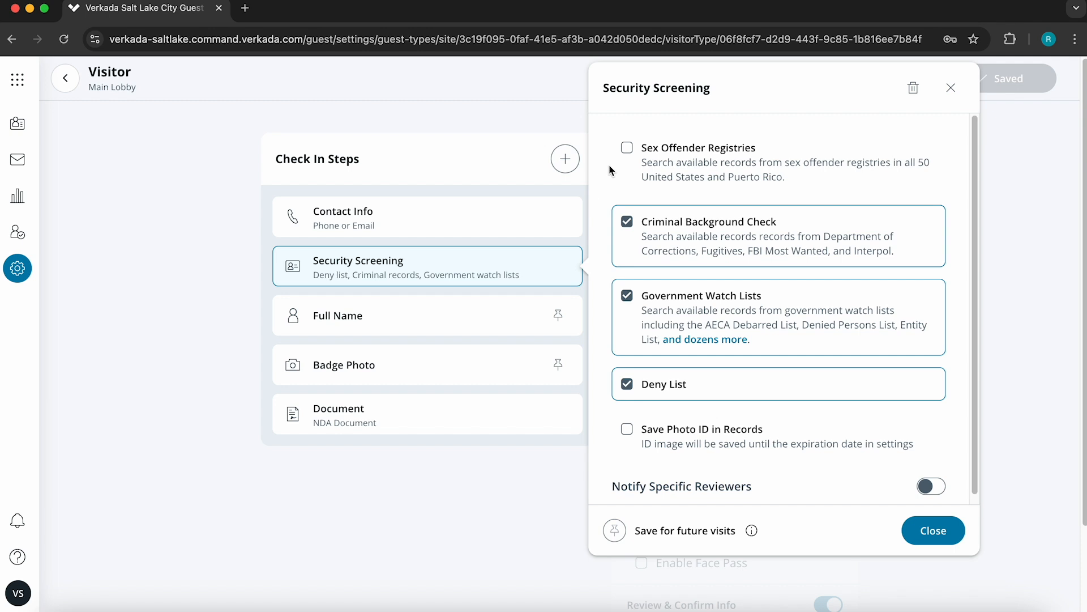
click(626, 148)
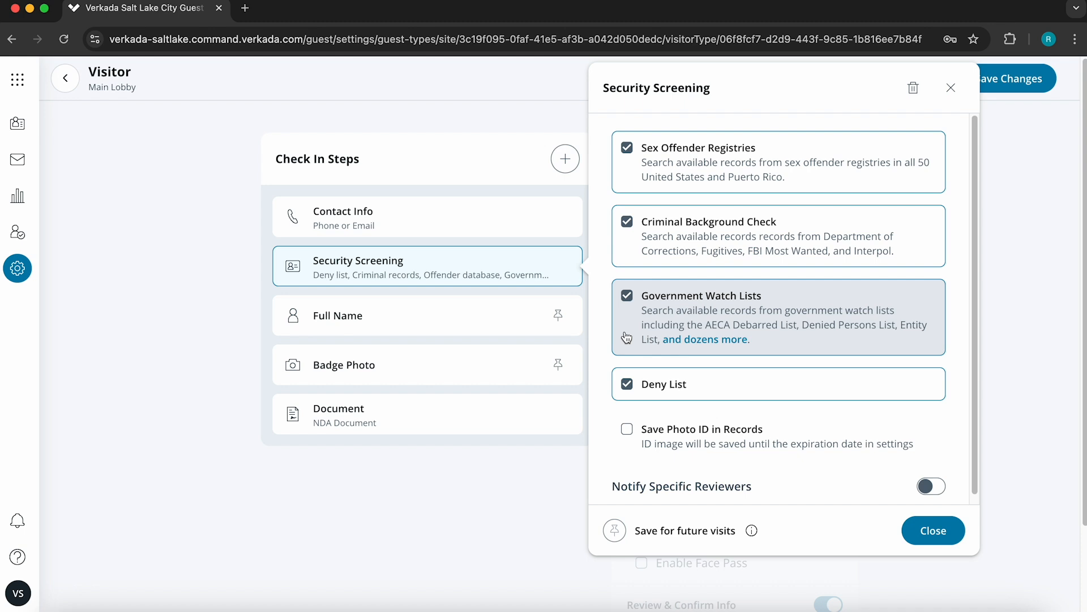
click(935, 530)
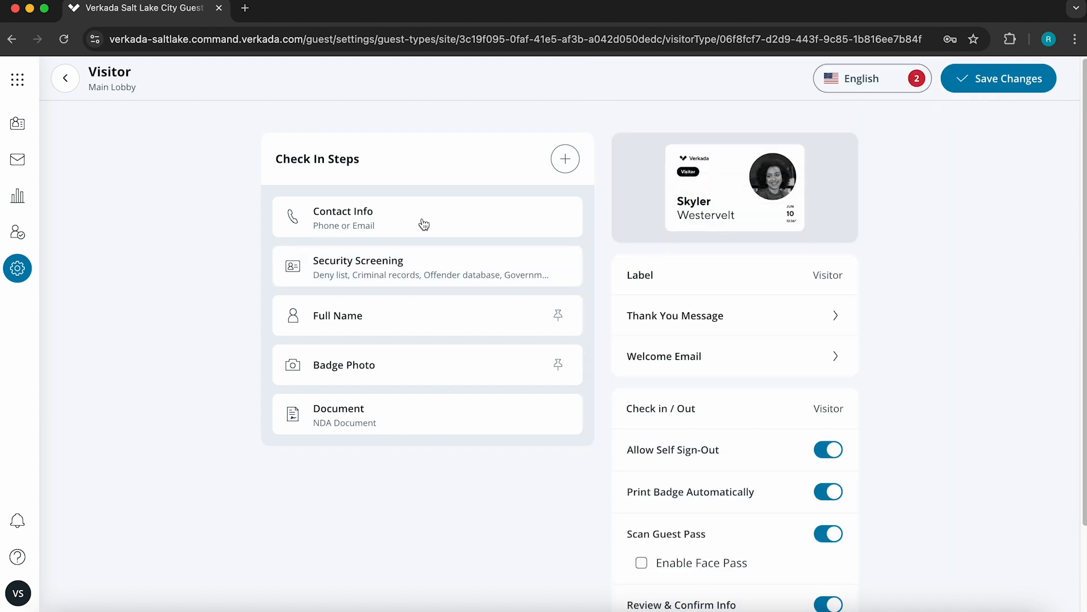
click(960, 81)
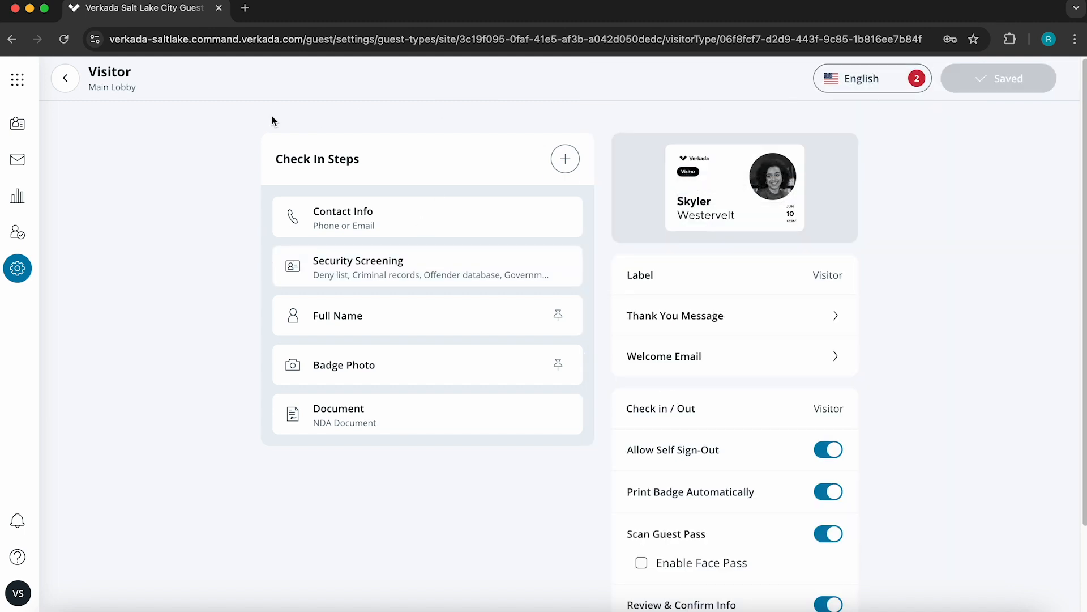
- Examine the deny list import options for the Main Lobby site and close them without uploading a file
click(21, 268)
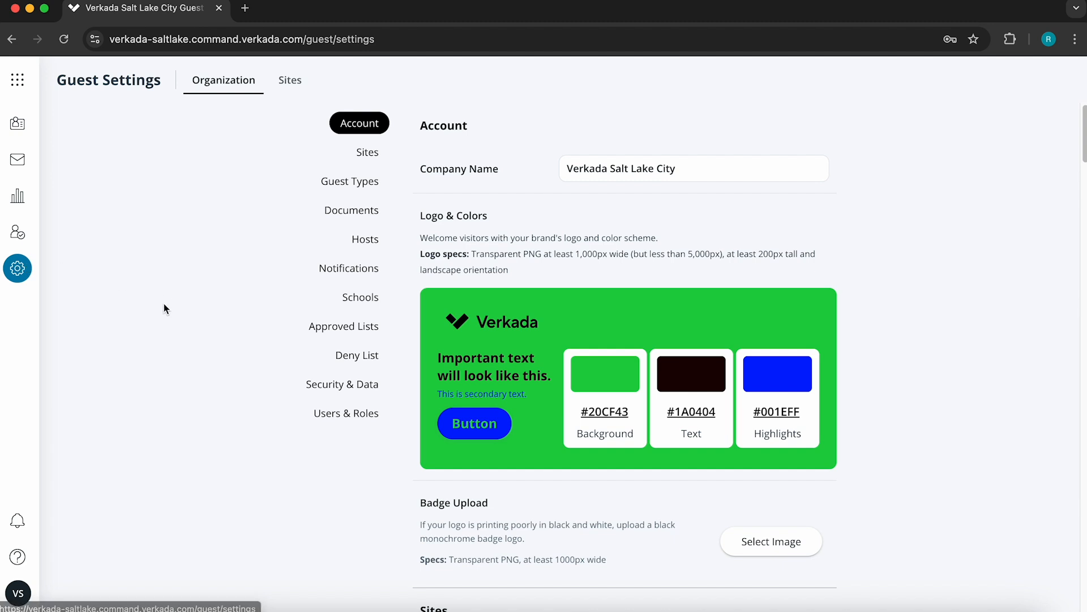
click(295, 80)
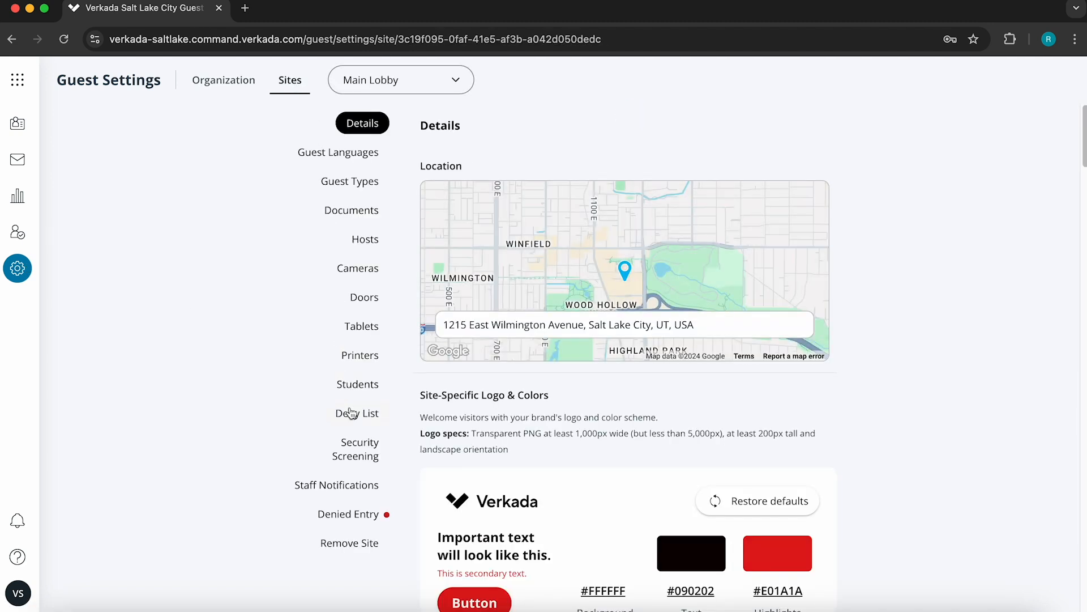
click(346, 414)
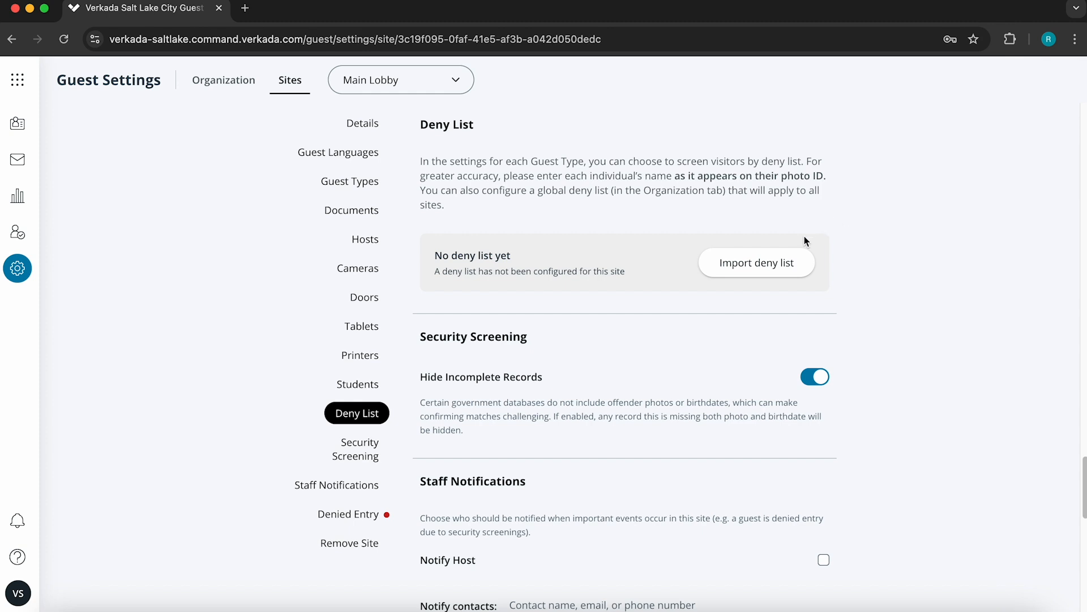
click(791, 263)
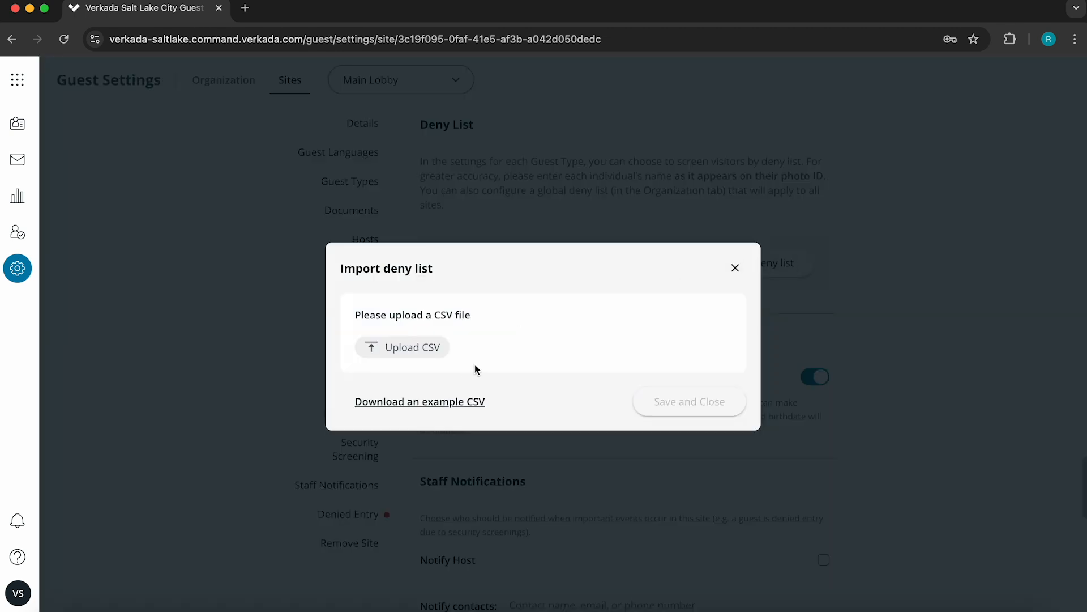
click(735, 267)
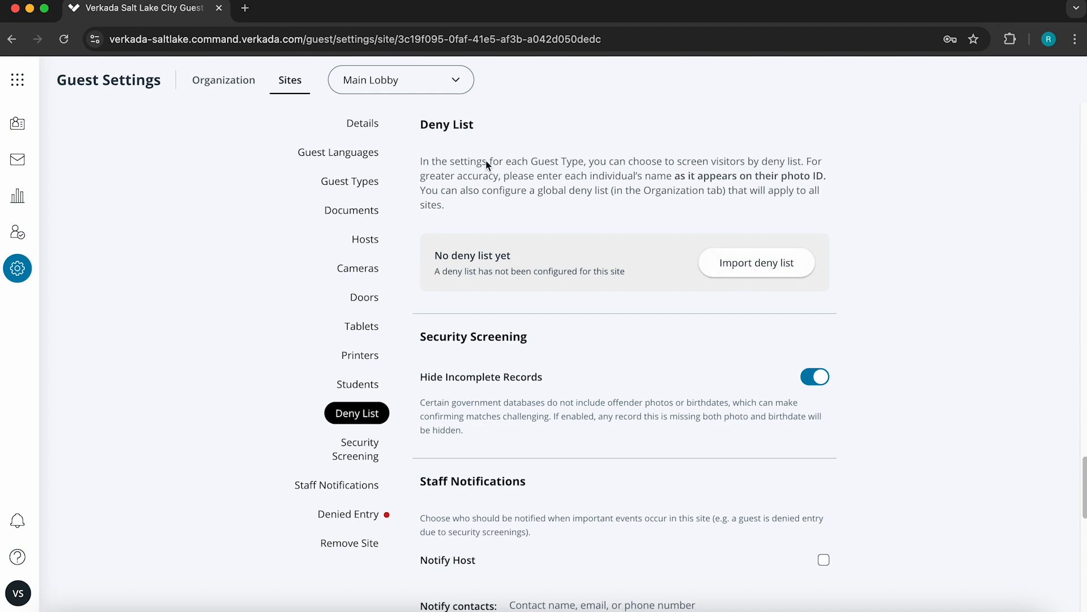
- Open the guest awaiting ID confirmation in the Main Lobby guest list and confirm the ID details for security screening
click(18, 122)
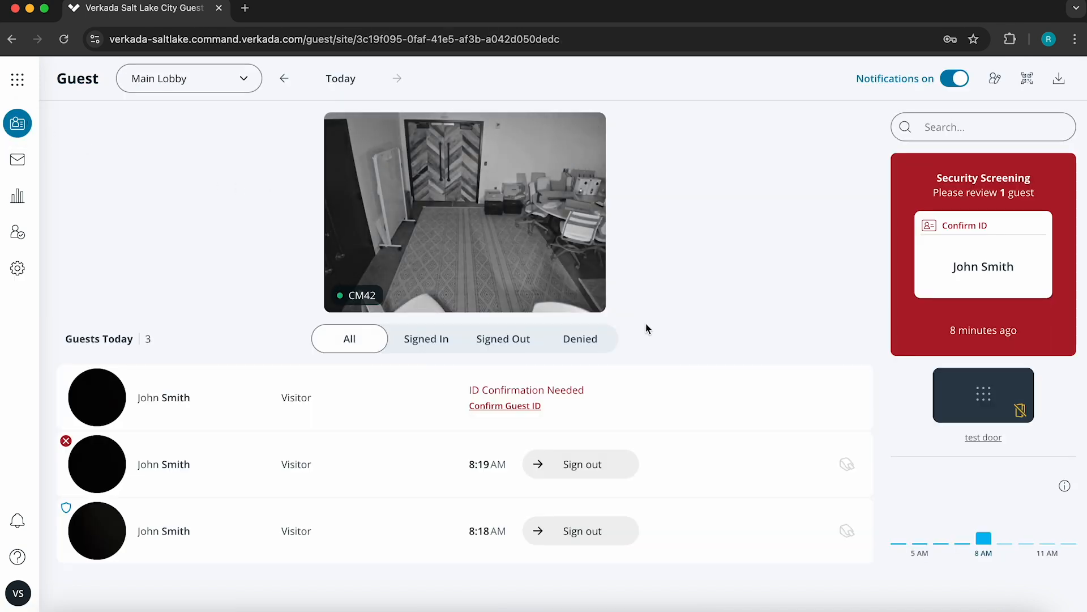
click(701, 400)
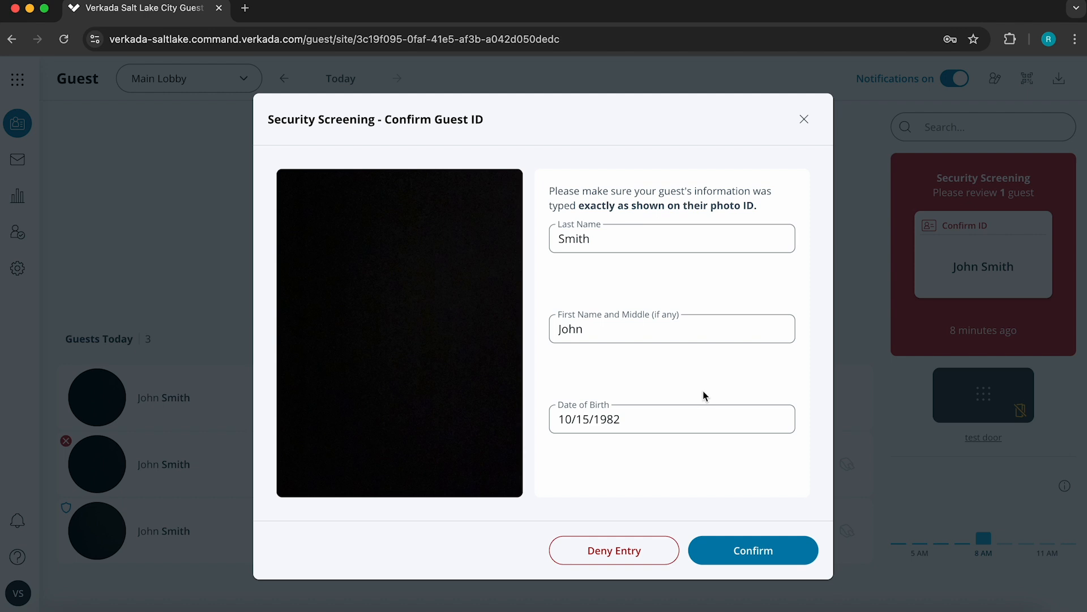
click(767, 549)
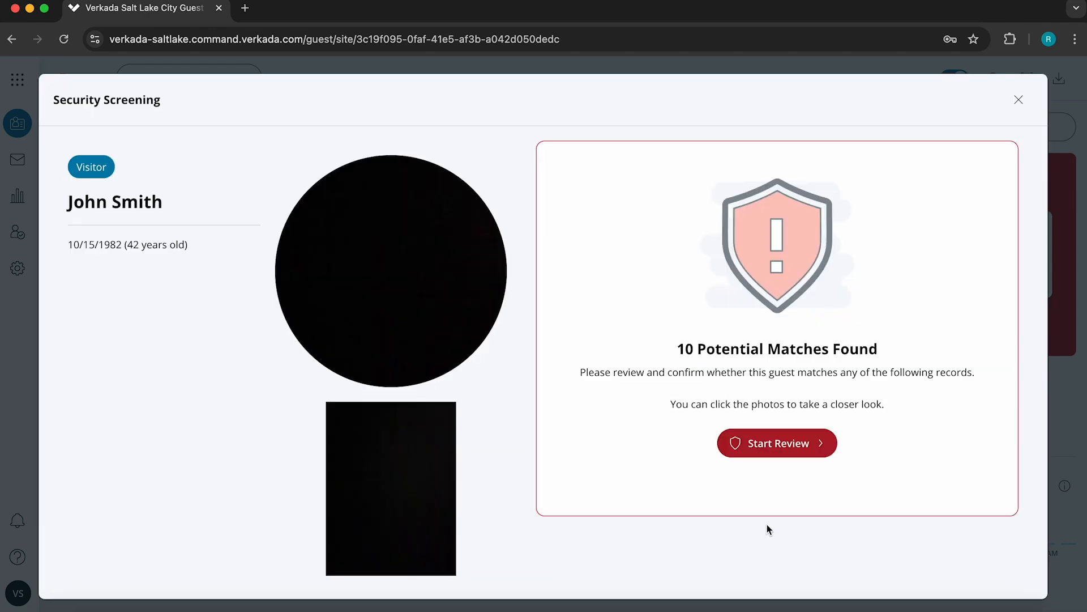
- Review the guest's potential security screening matches, dismiss every record as not matching, and save the review
click(759, 442)
click(821, 570)
click(823, 570)
click(823, 570)
click(822, 570)
click(823, 569)
click(823, 570)
click(823, 569)
click(823, 570)
click(822, 570)
click(823, 569)
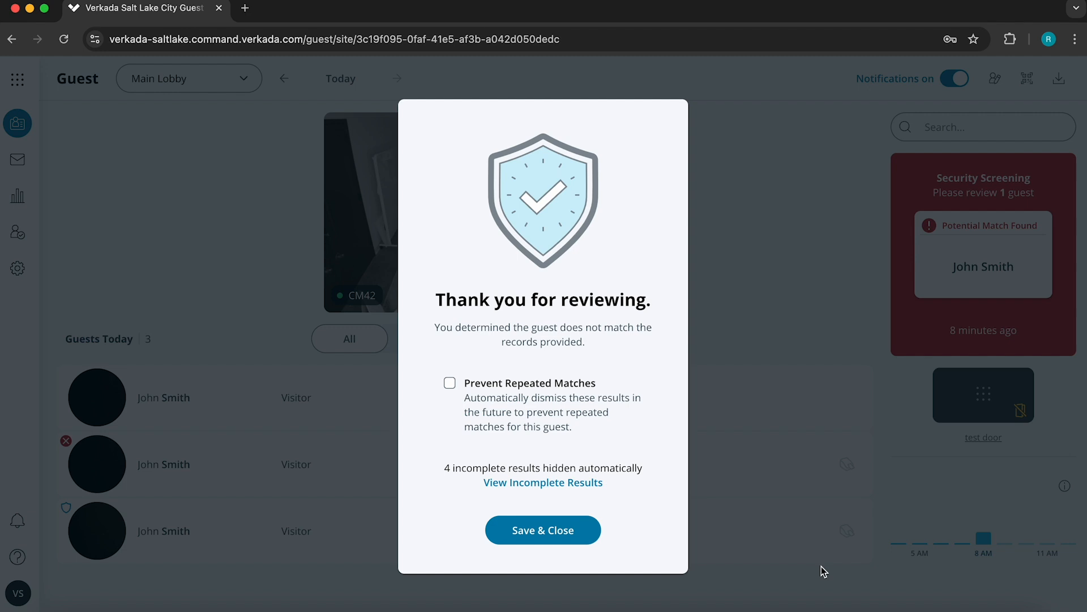
click(570, 538)
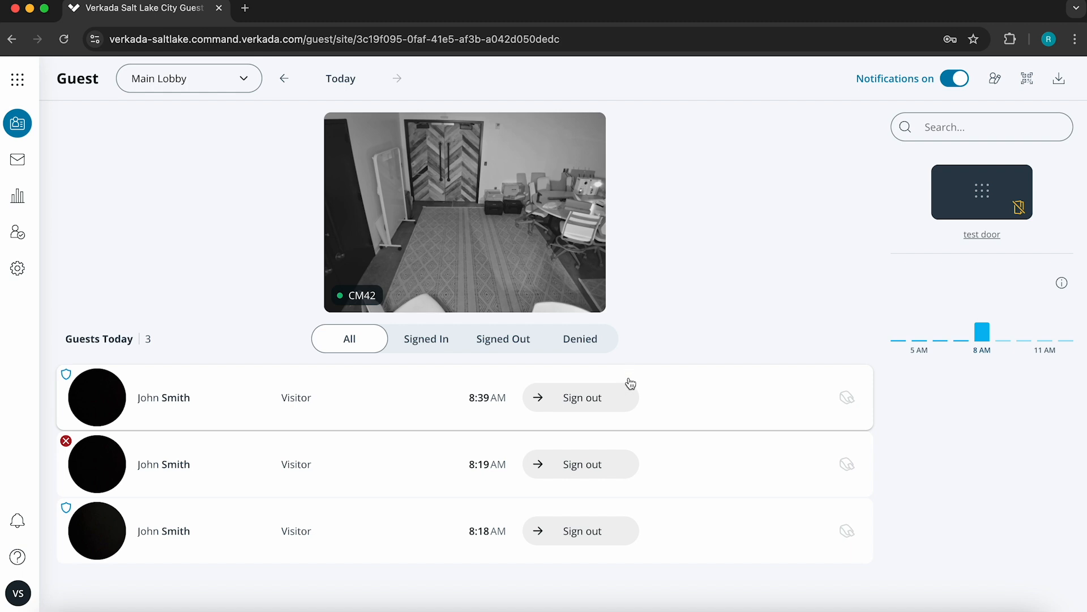
- Enable Save Photo ID in Records in the Security Screening step of Main Lobby's Visitor guest type
click(18, 268)
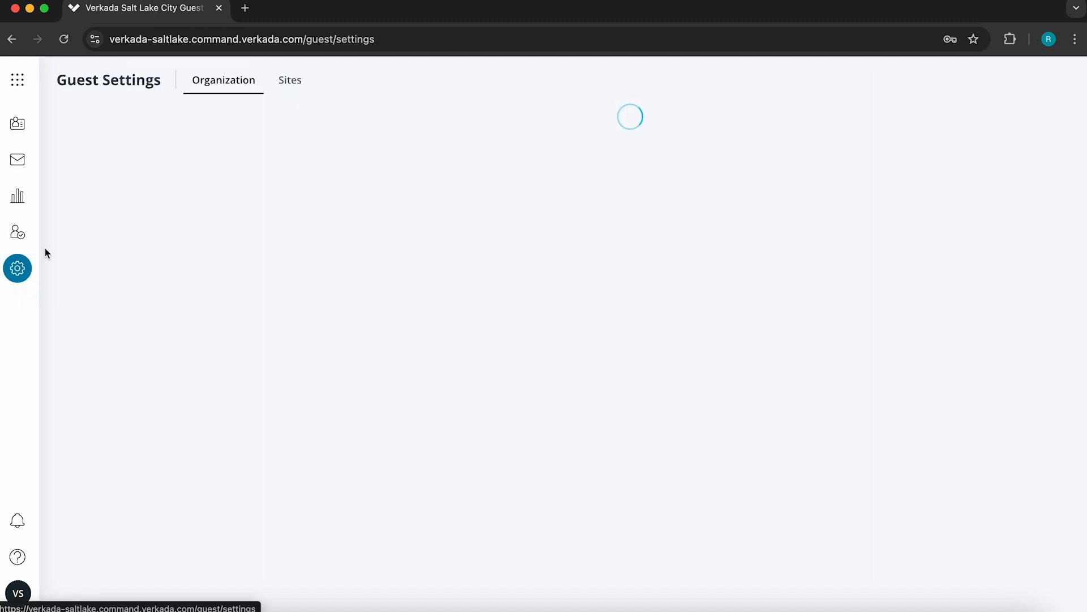
click(286, 88)
click(368, 196)
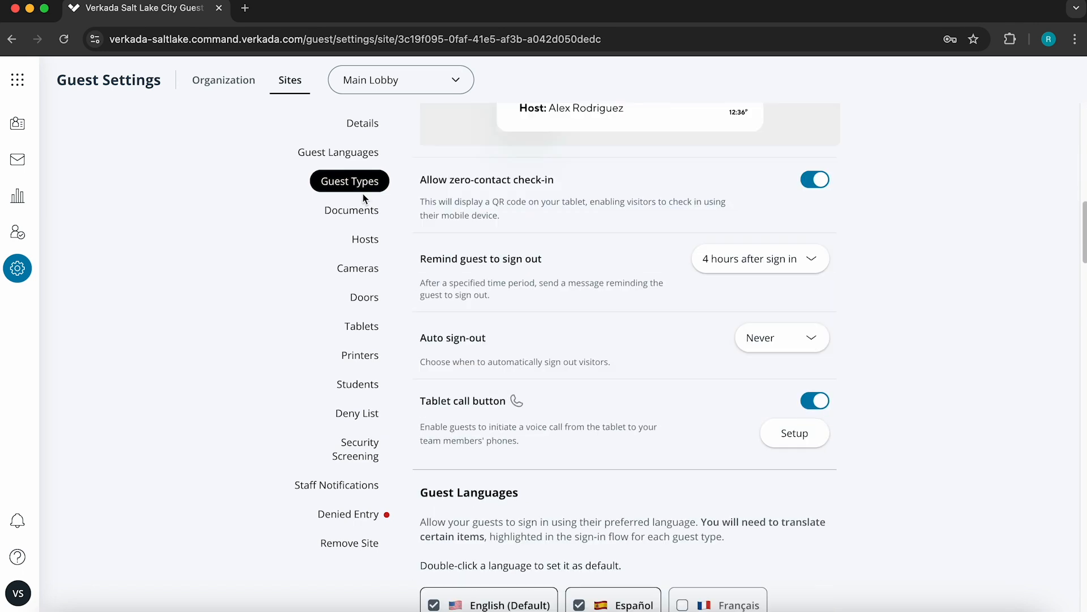
click(756, 173)
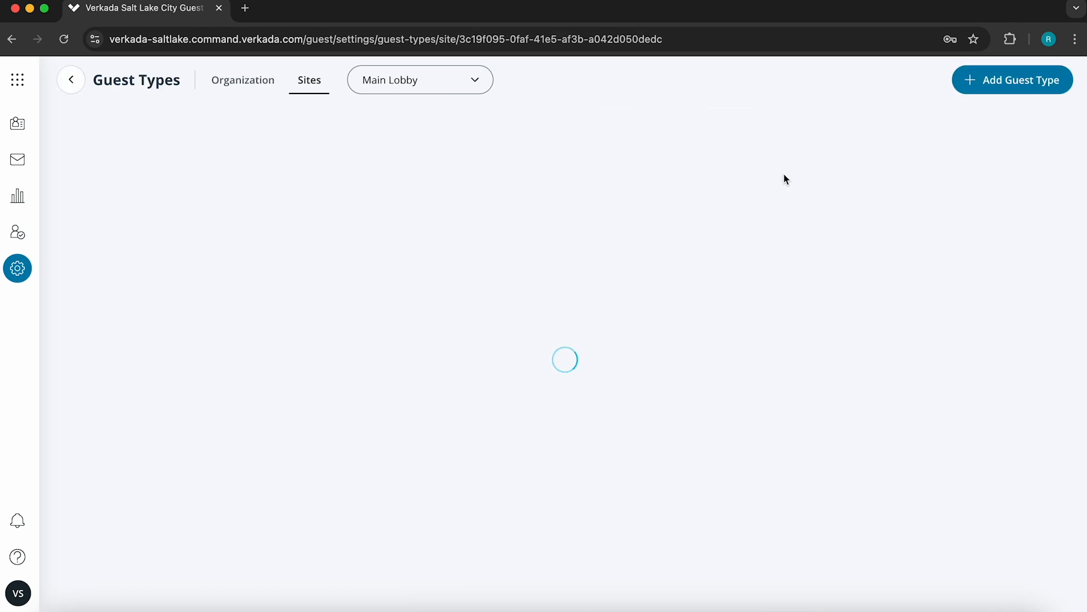
click(805, 175)
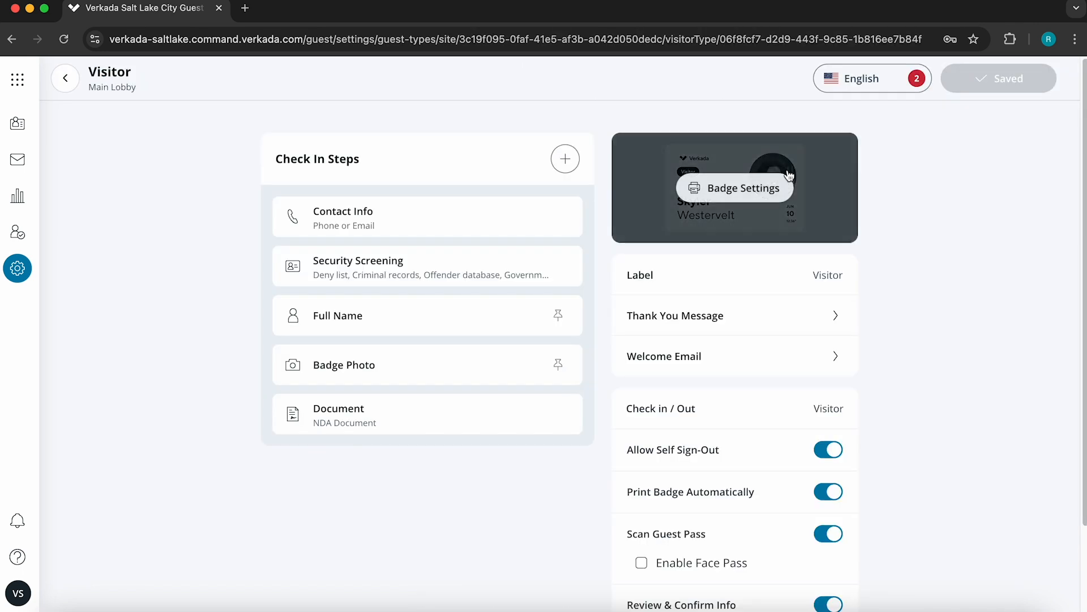
click(513, 265)
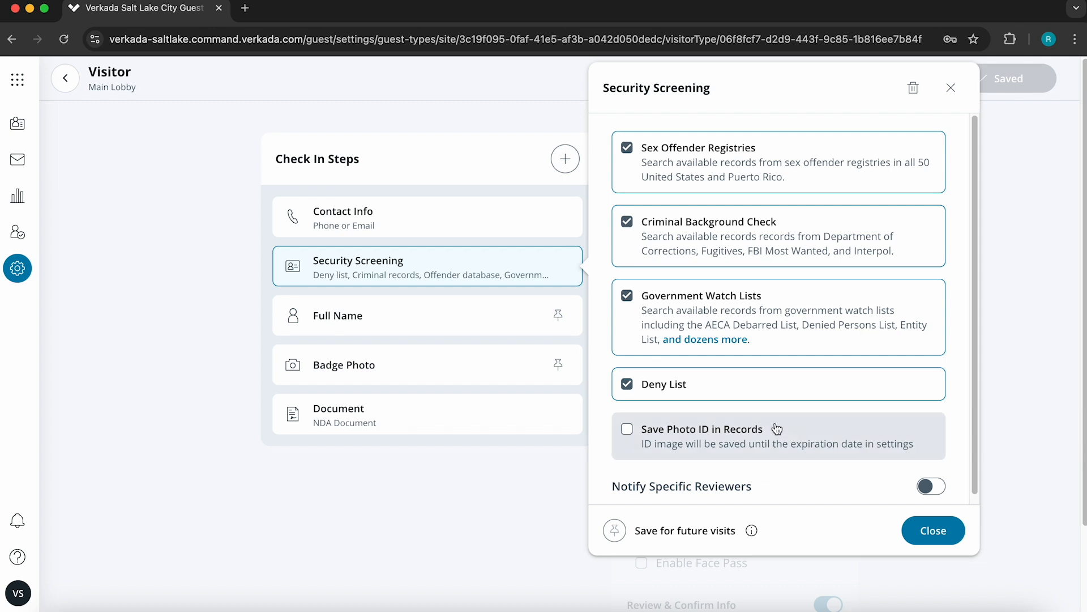
click(702, 447)
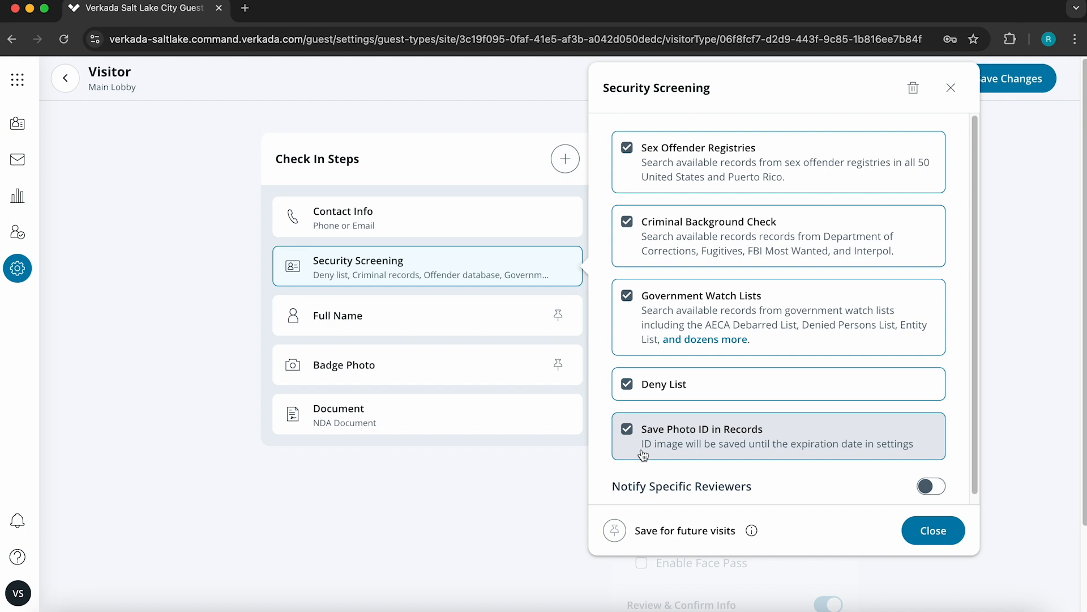
click(925, 537)
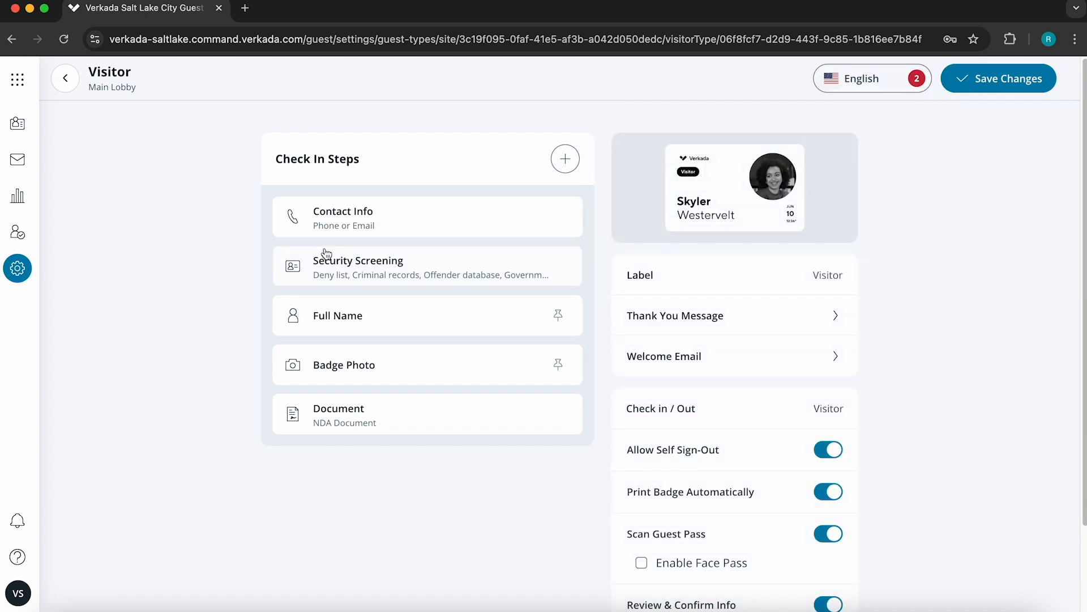